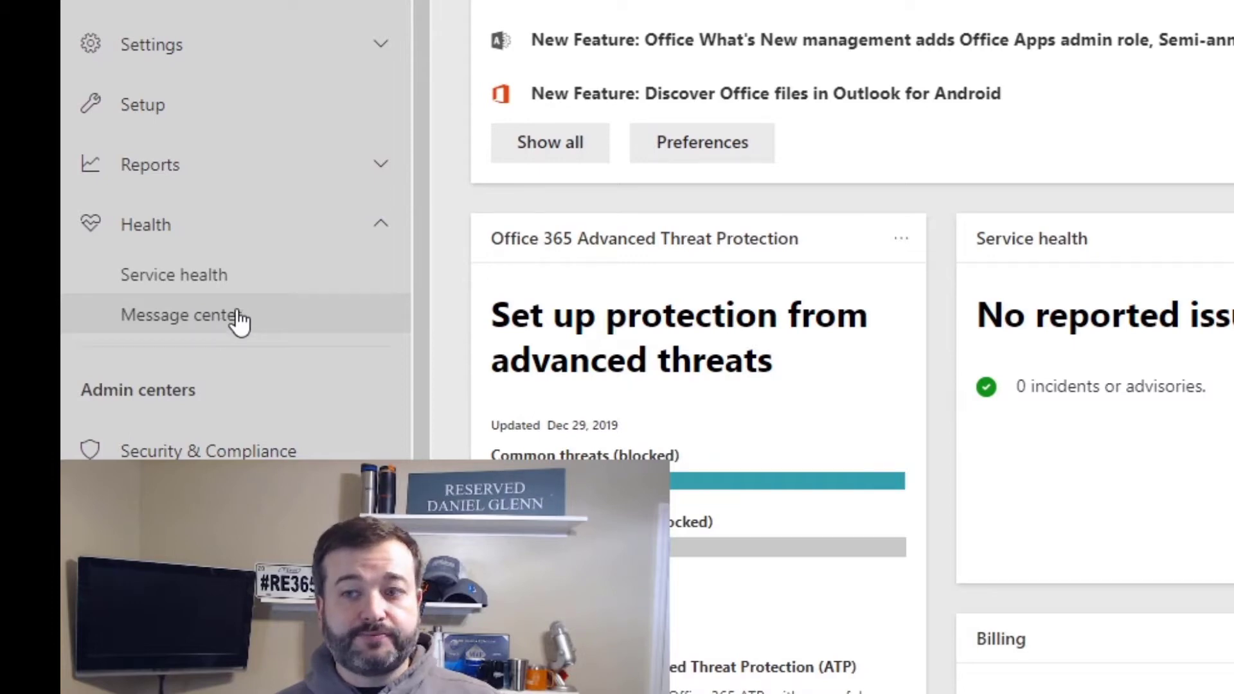
- Go to Health > Message center and open its Preferences pane
left_click(237, 322)
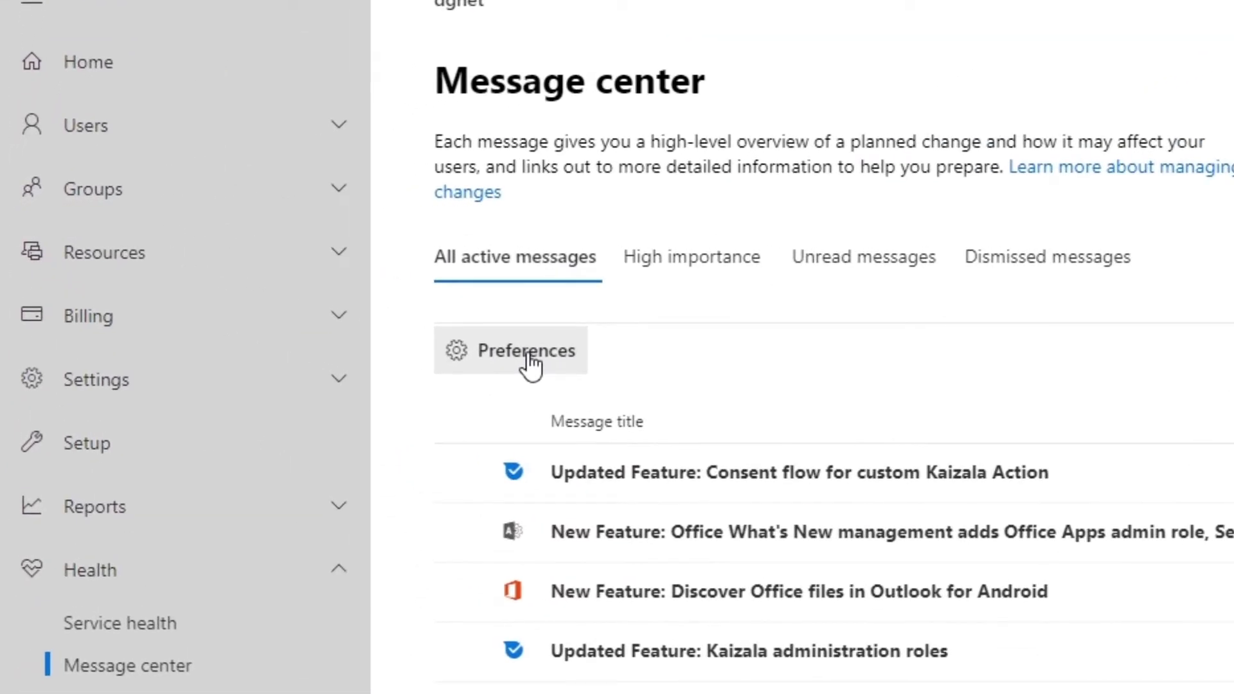
left_click(530, 364)
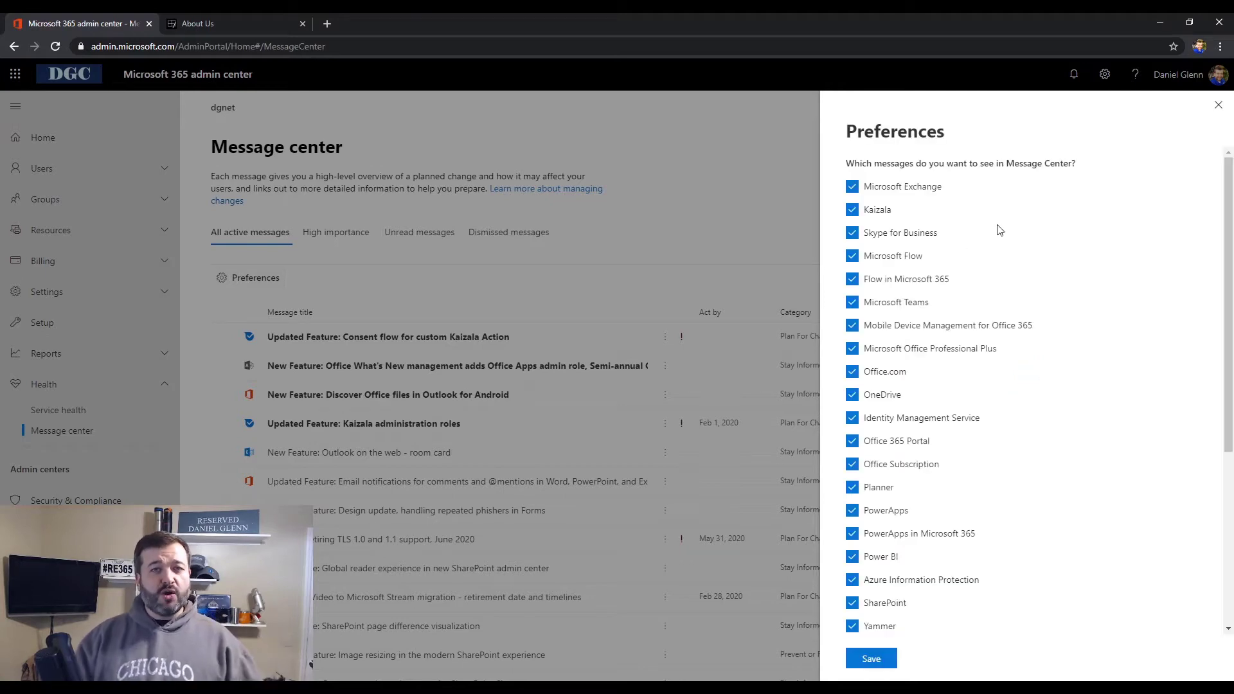
scroll(1000, 231, "down", 1)
scroll(1000, 232, "down", 5)
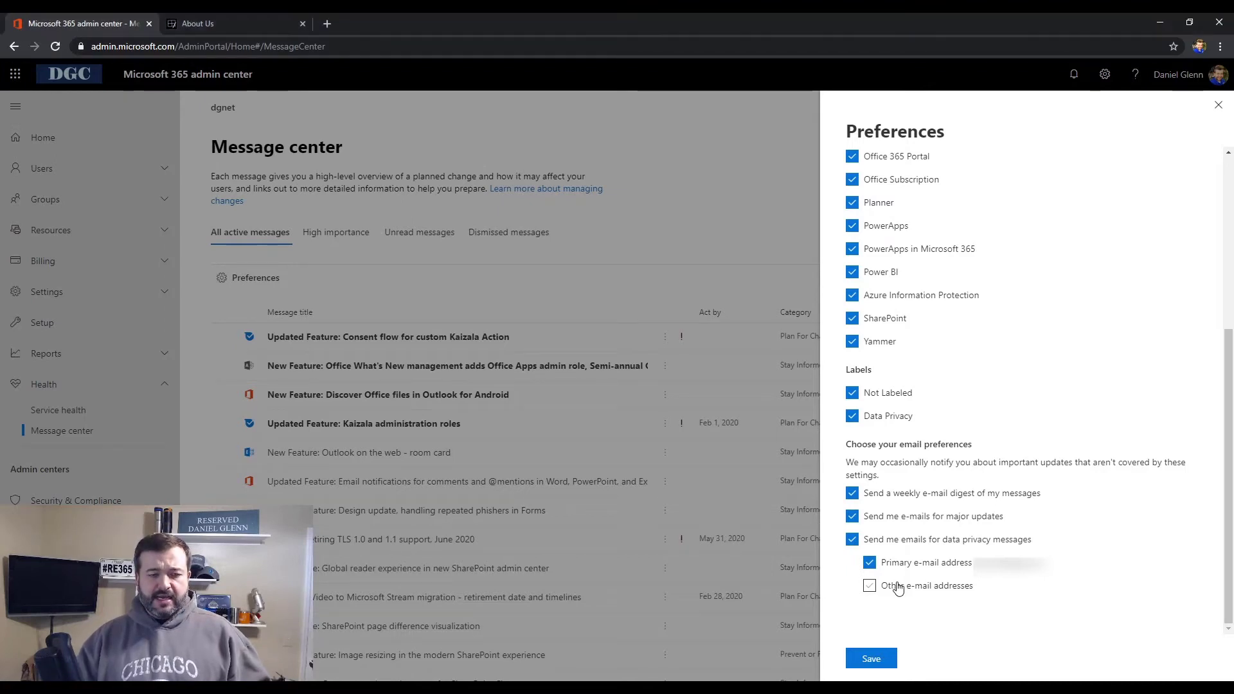
- Enable 'Other e-mail addresses' and select the address box to add recipients
left_click(897, 585)
scroll(966, 590, "down", 1)
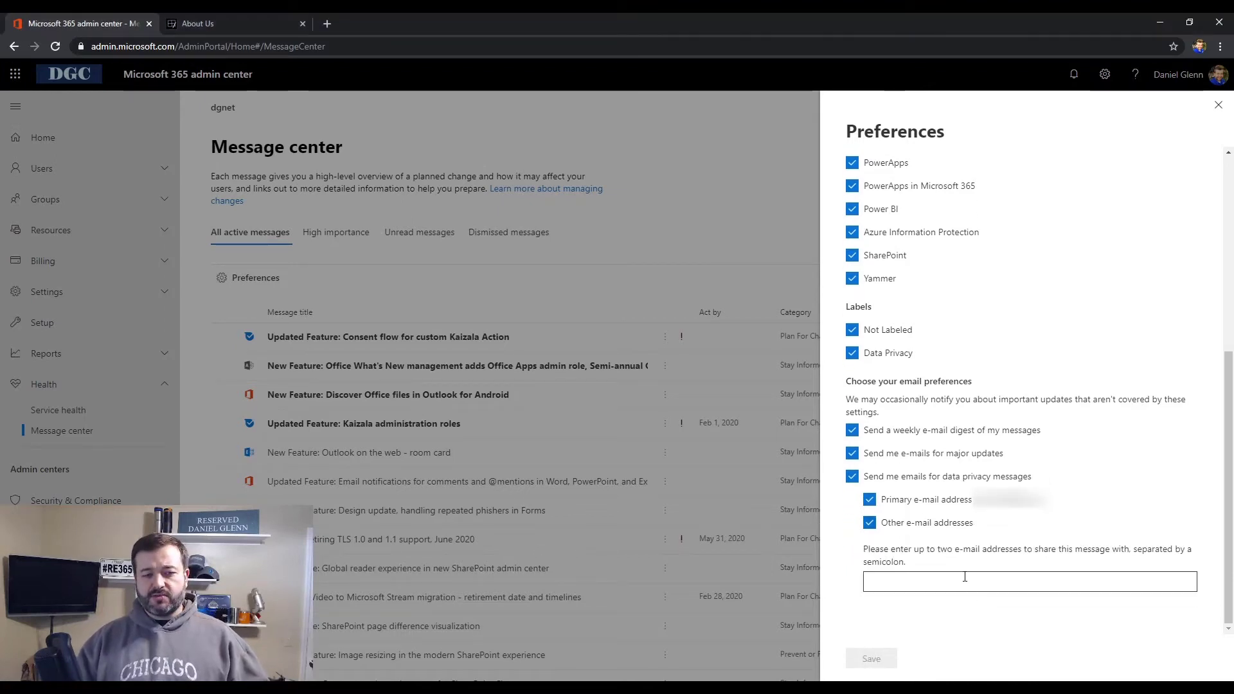
left_click(964, 578)
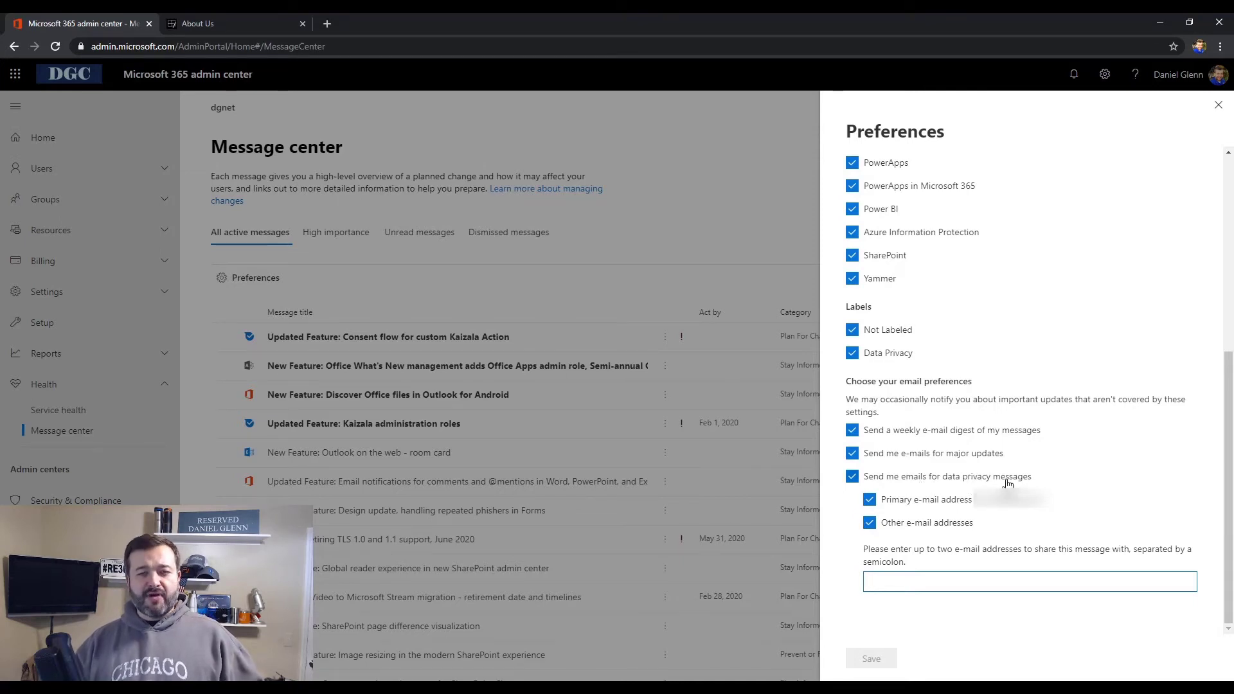
- Turn off data privacy and major update e-mails, keeping the weekly digest on
left_click(901, 478)
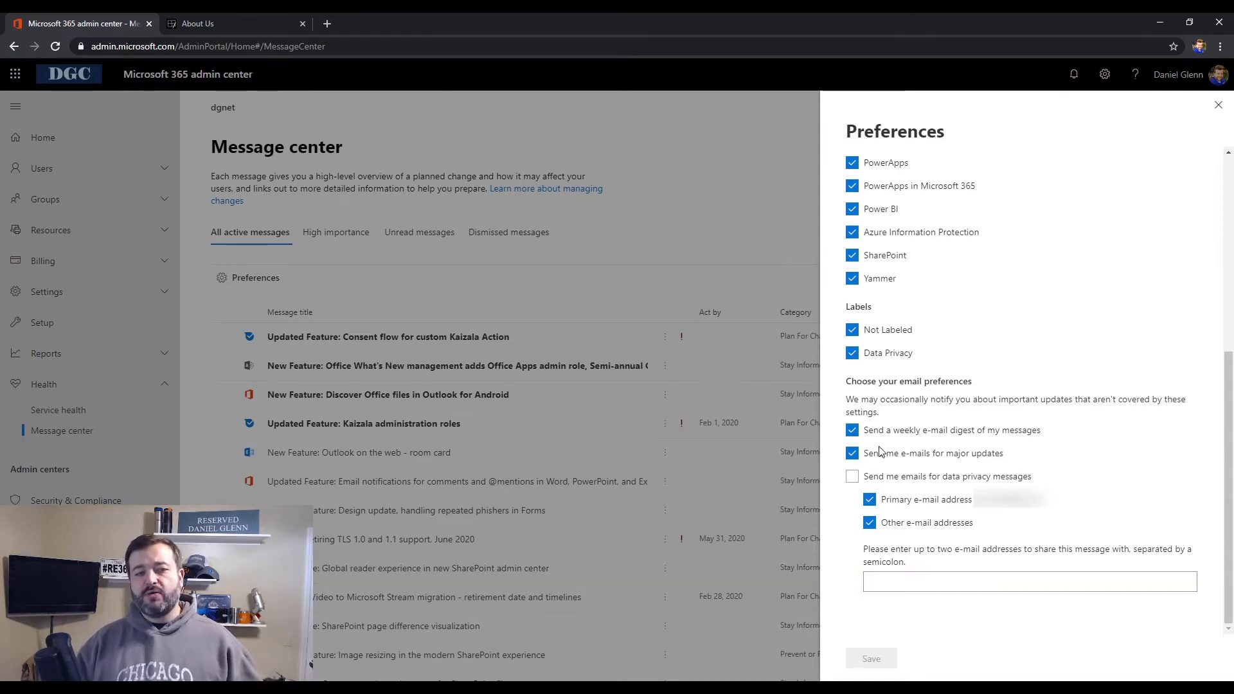
left_click(872, 454)
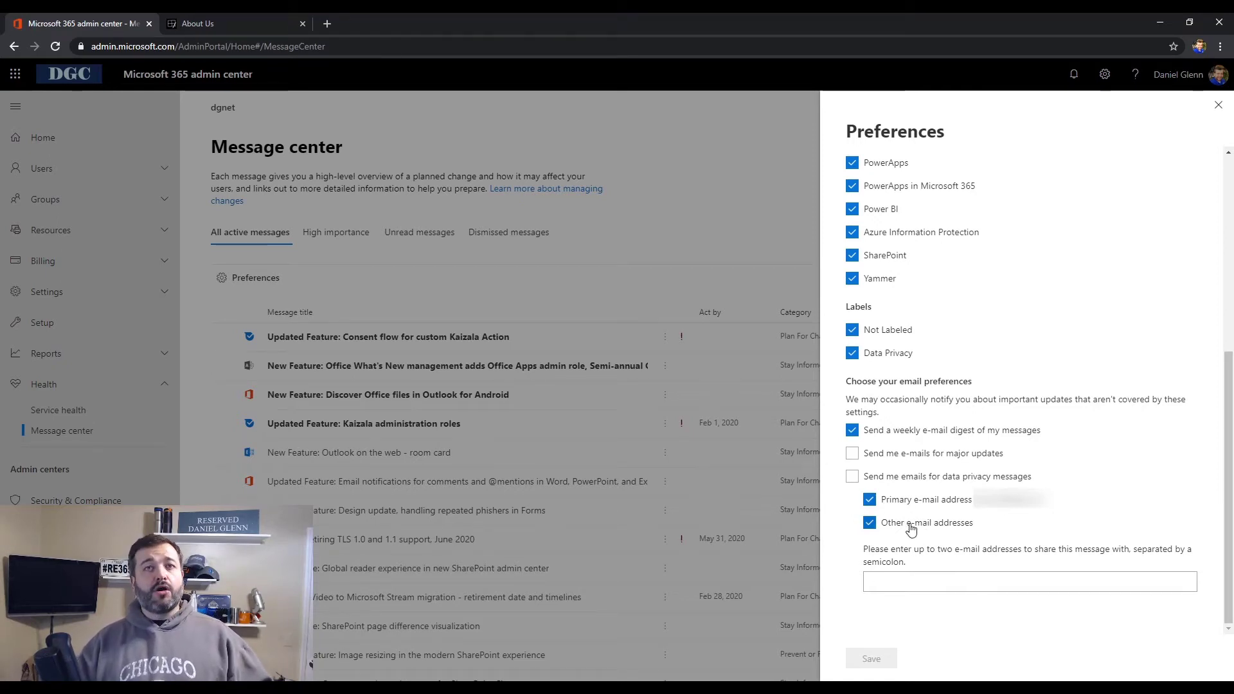
left_click(877, 453)
left_click(867, 456)
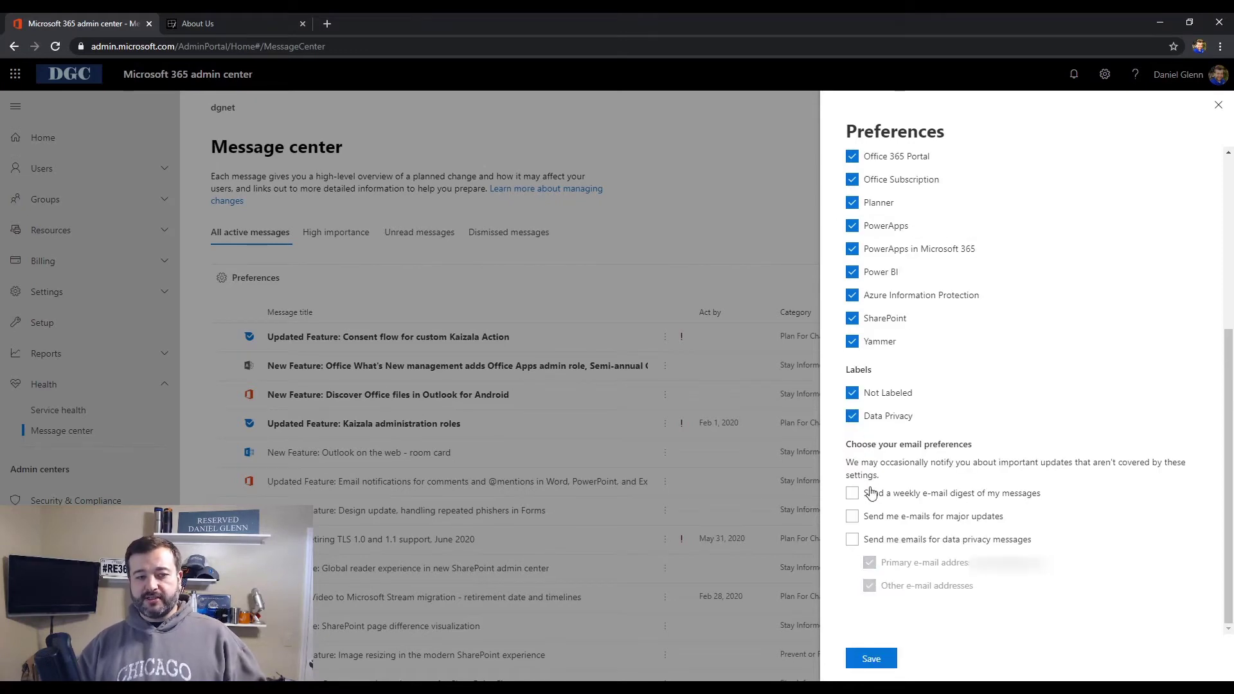
left_click(871, 520)
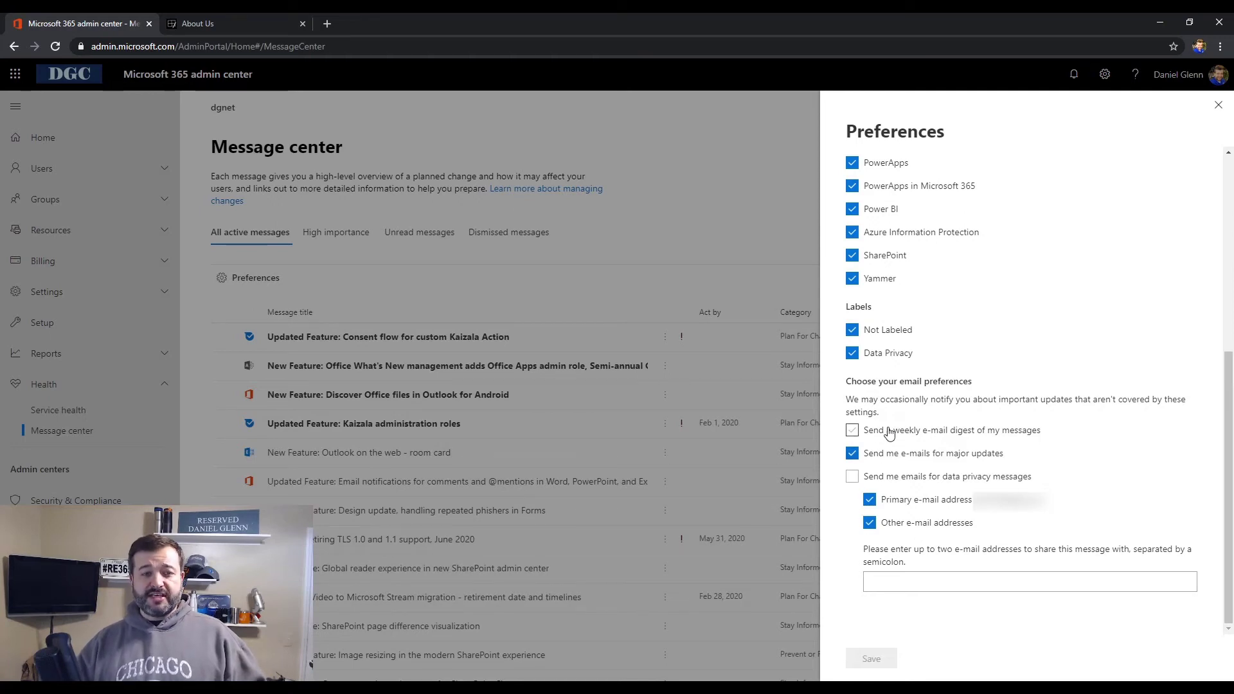
left_click(887, 431)
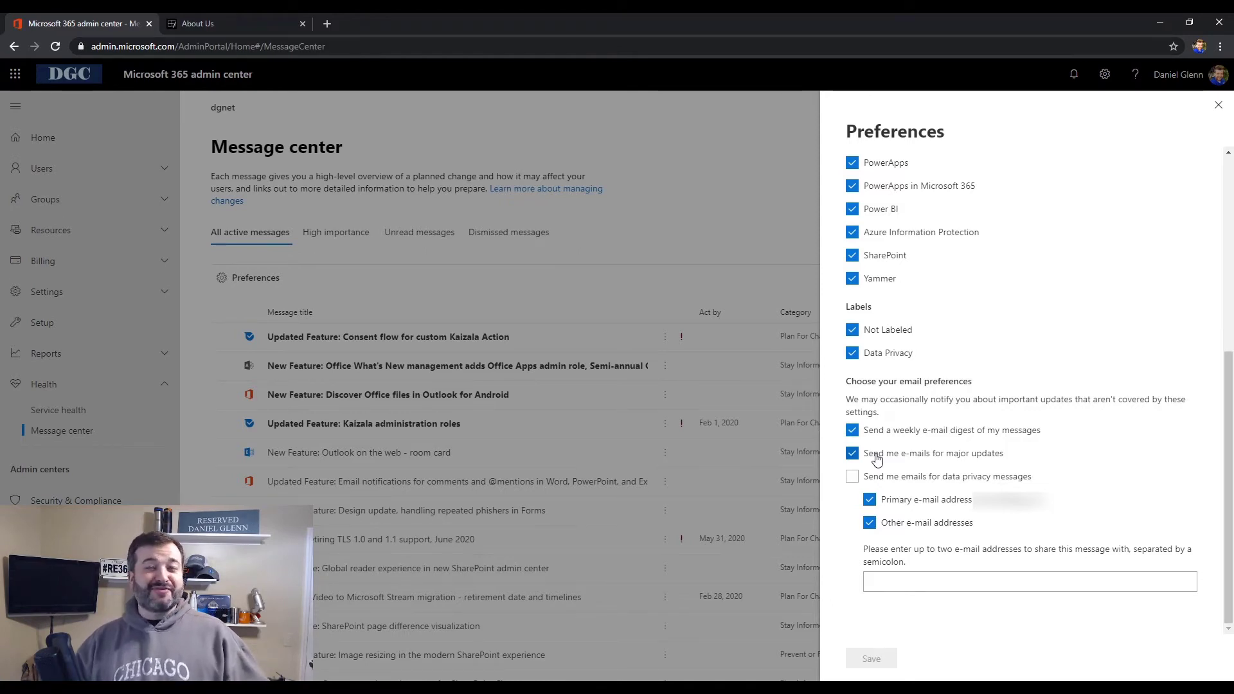
left_click(877, 458)
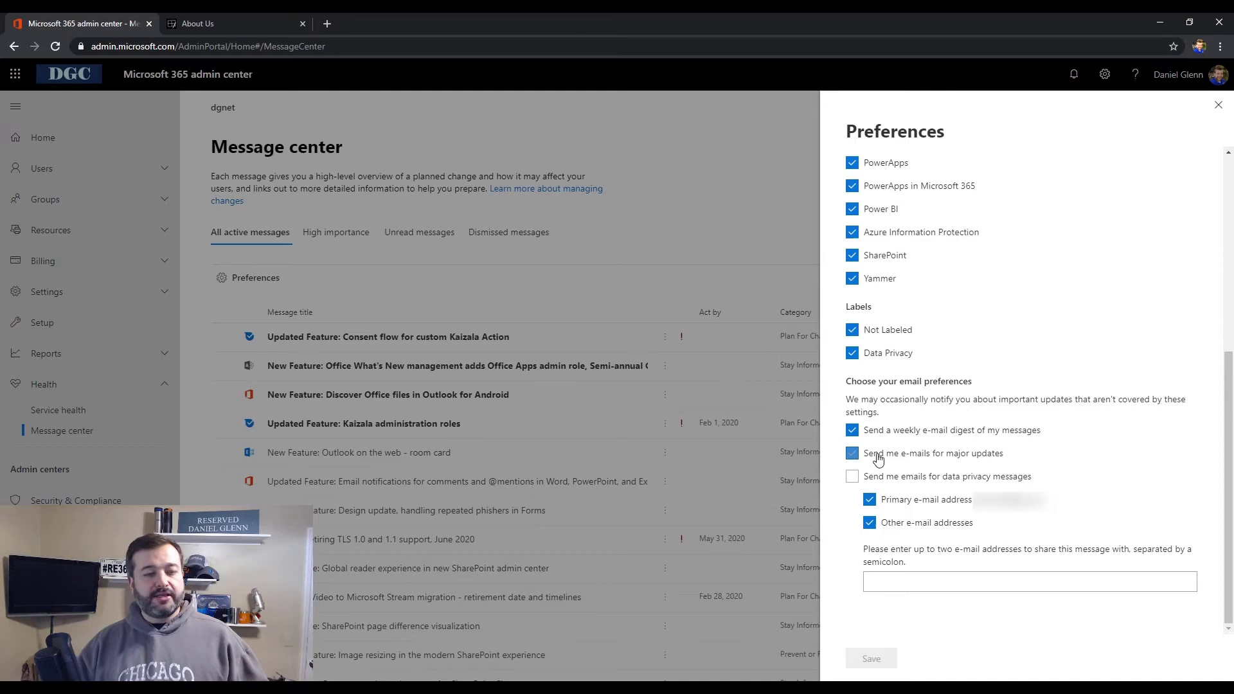
scroll(998, 516, "up", 3)
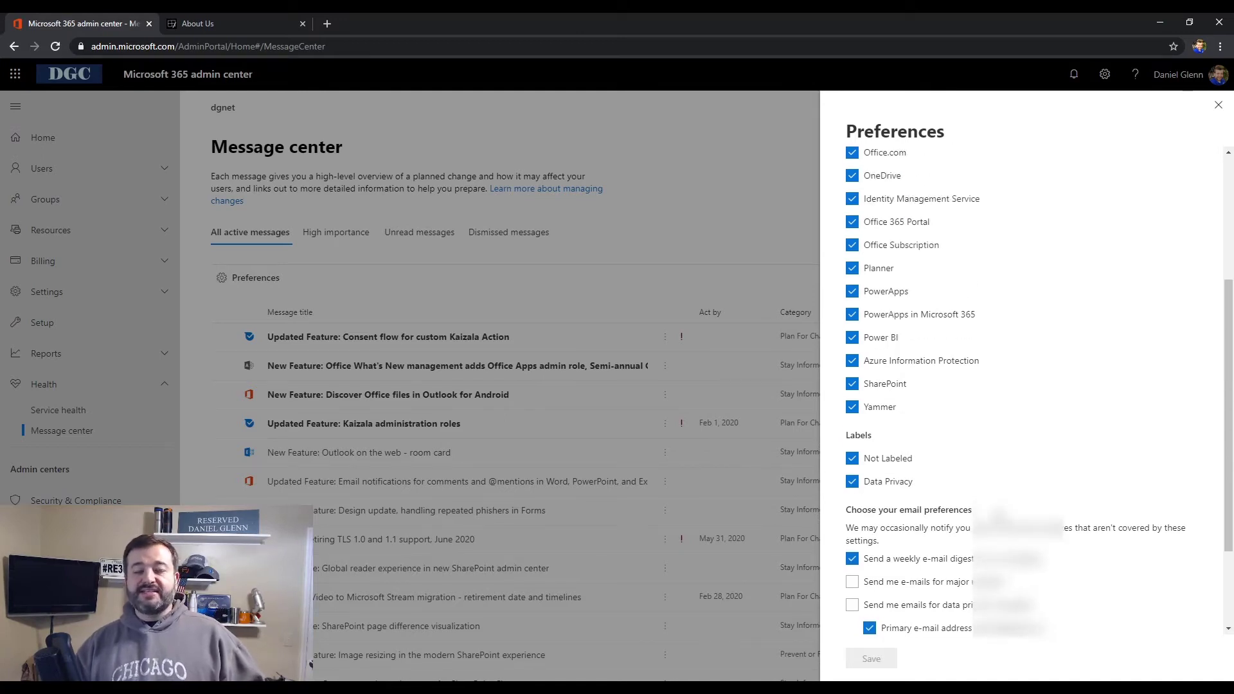
scroll(927, 586, "down", 1)
- Uncheck 'Other e-mail addresses' and switch to the podcast's About Us tab
left_click(927, 585)
scroll(927, 520, "down", 1)
left_click(927, 520)
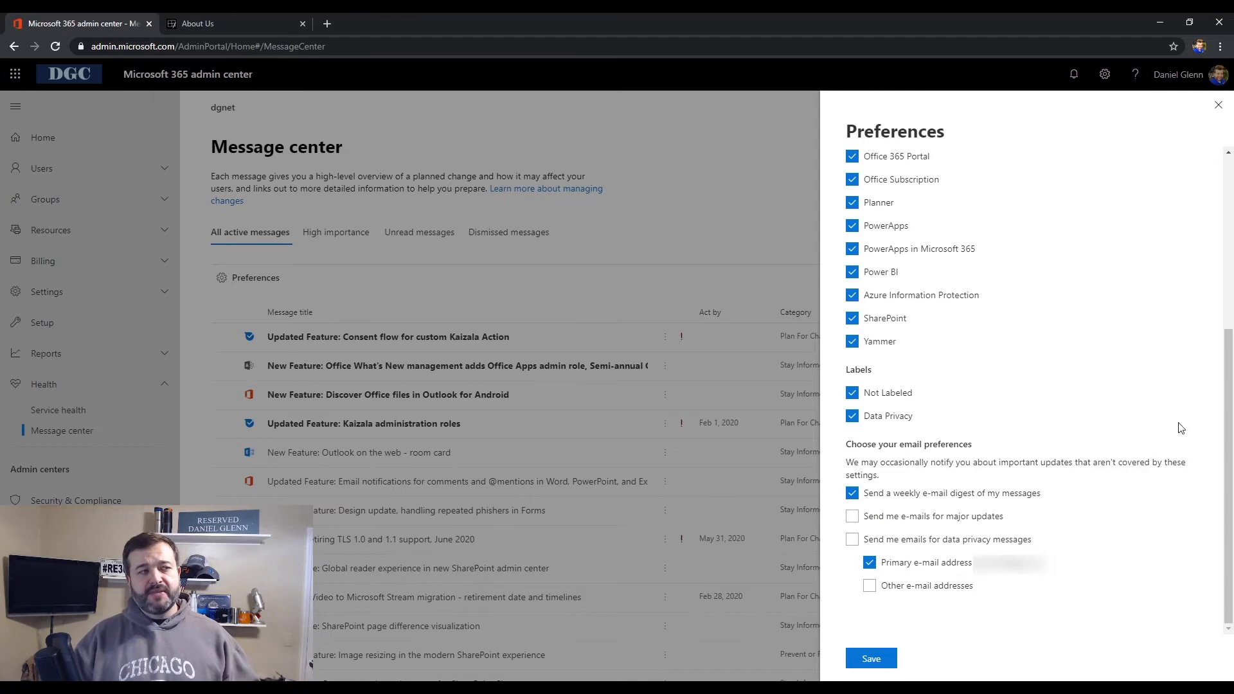
left_click(182, 27)
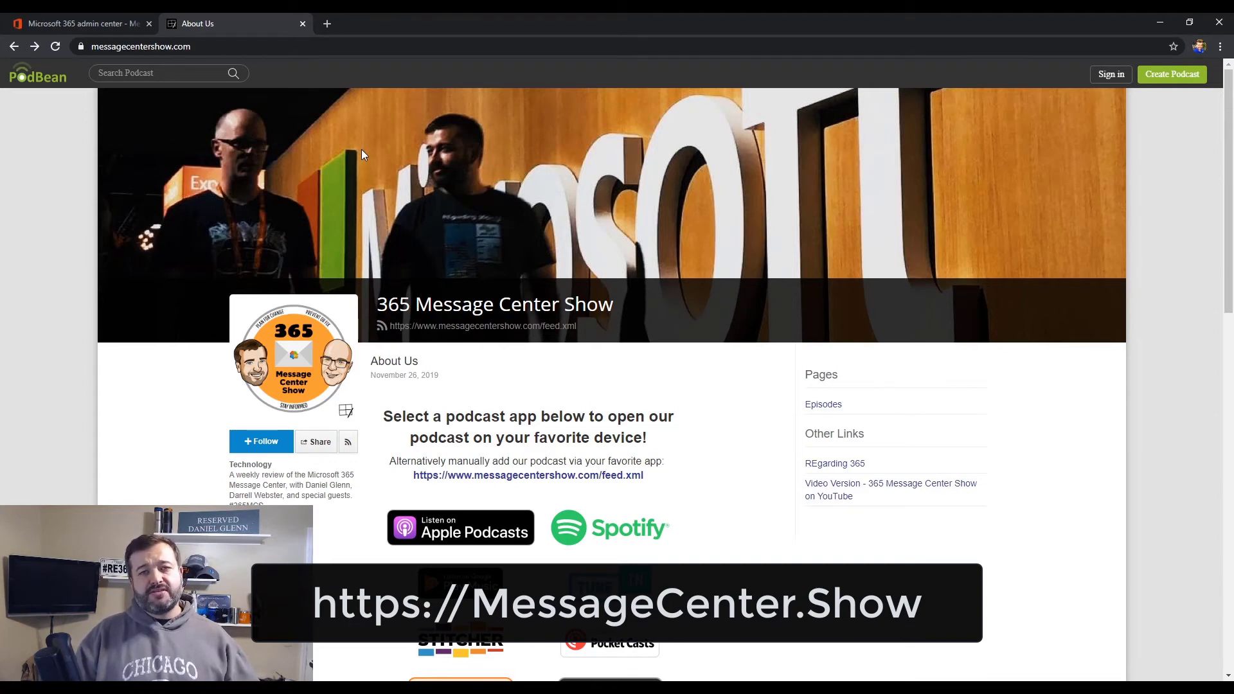
scroll(672, 392, "down", 2)
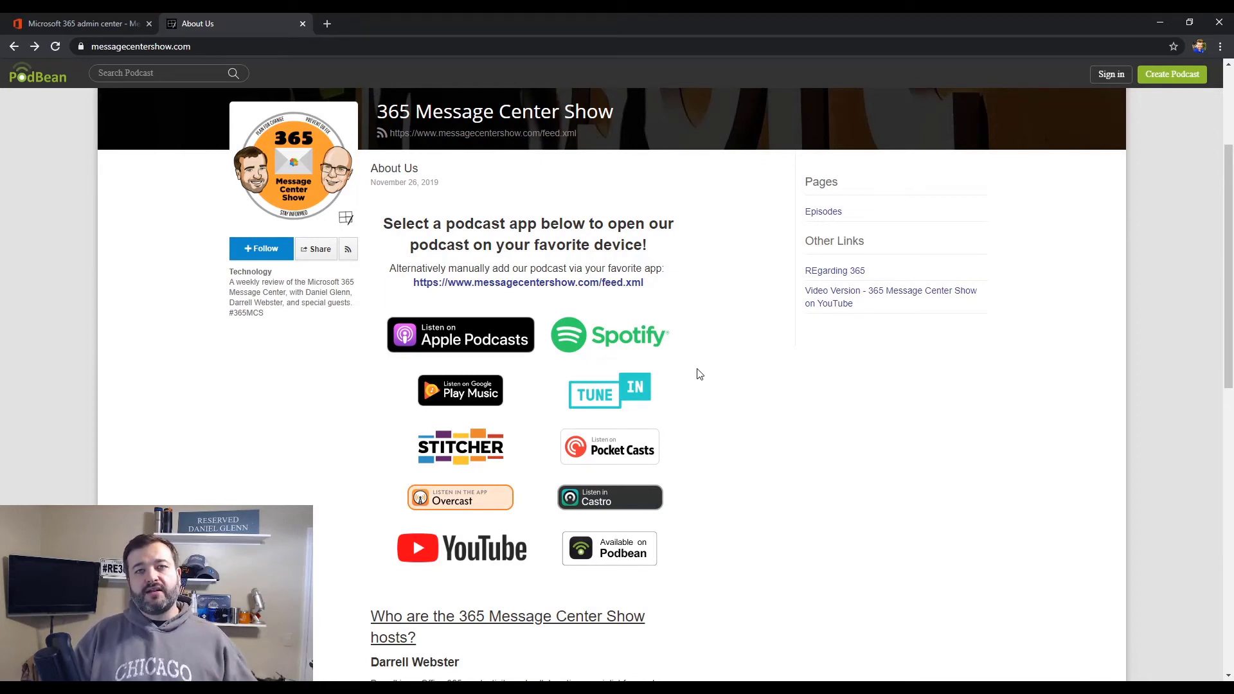
scroll(699, 374, "down", 1)
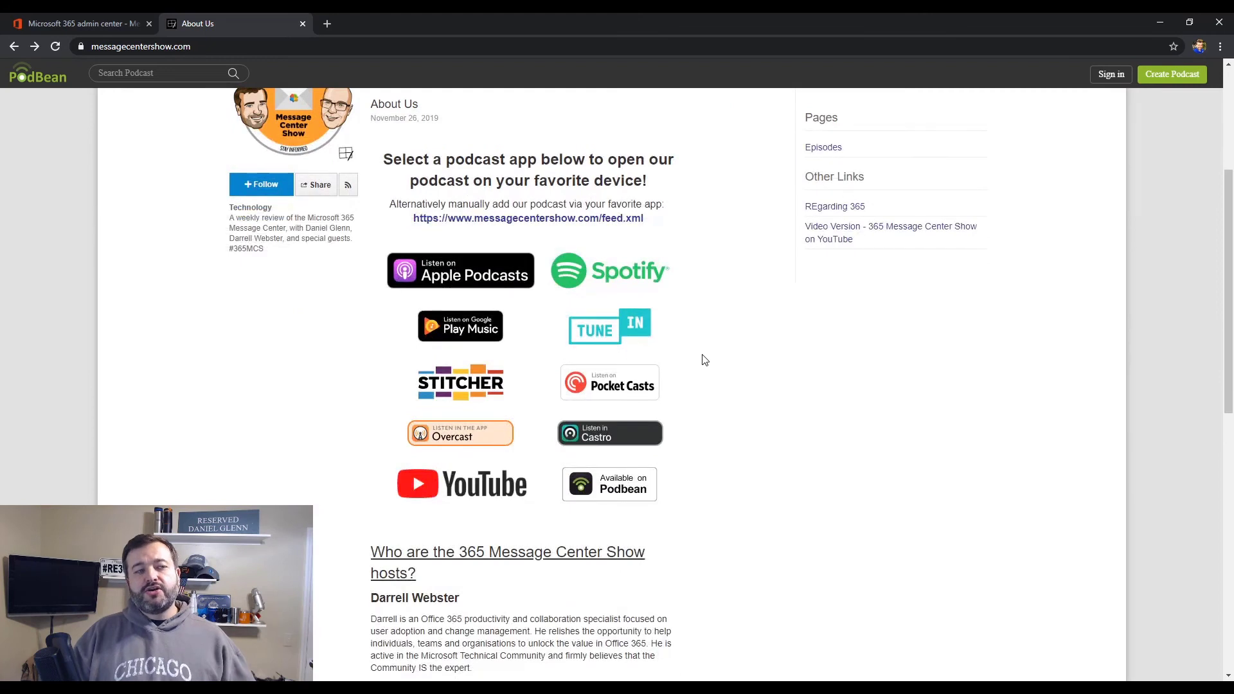